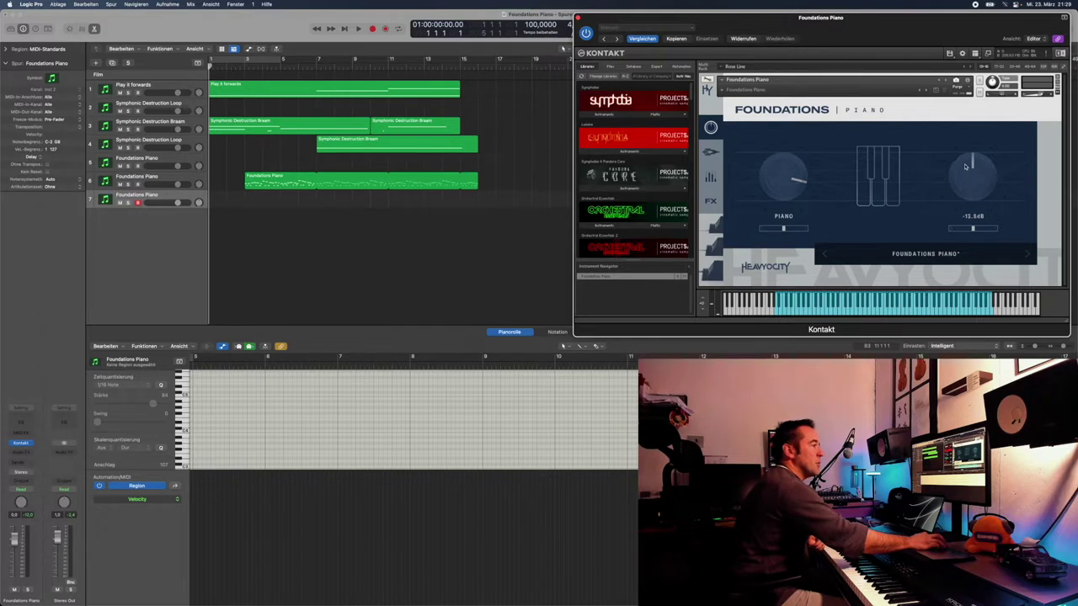
# - Adjust the Piano layer's level and view the instrument's amp envelope and start settings
pyautogui.moveTo(780, 185); pyautogui.dragTo(781, 197)
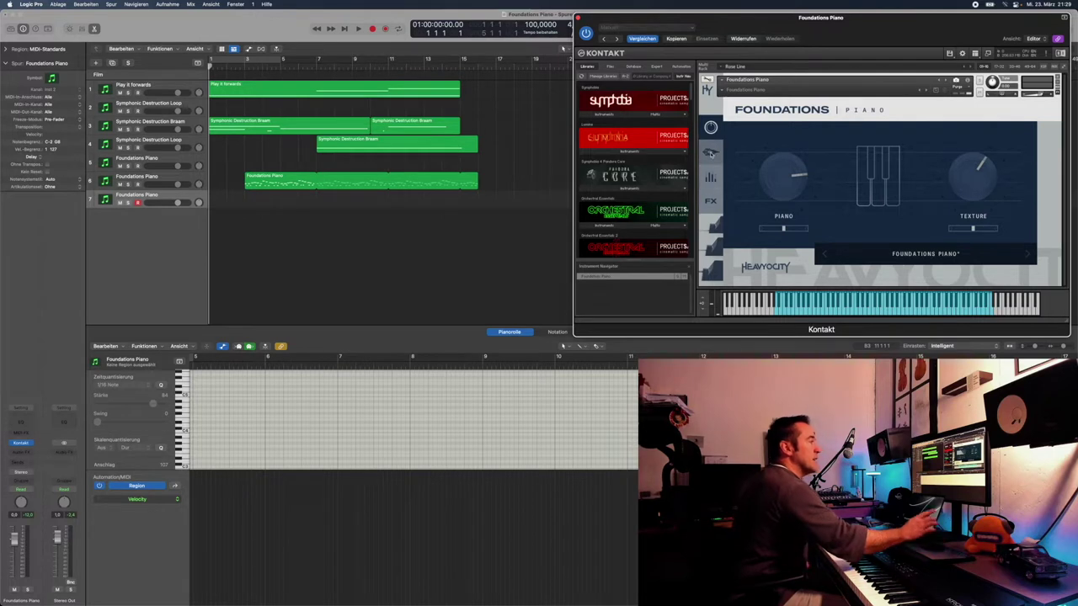
pyautogui.click(710, 152)
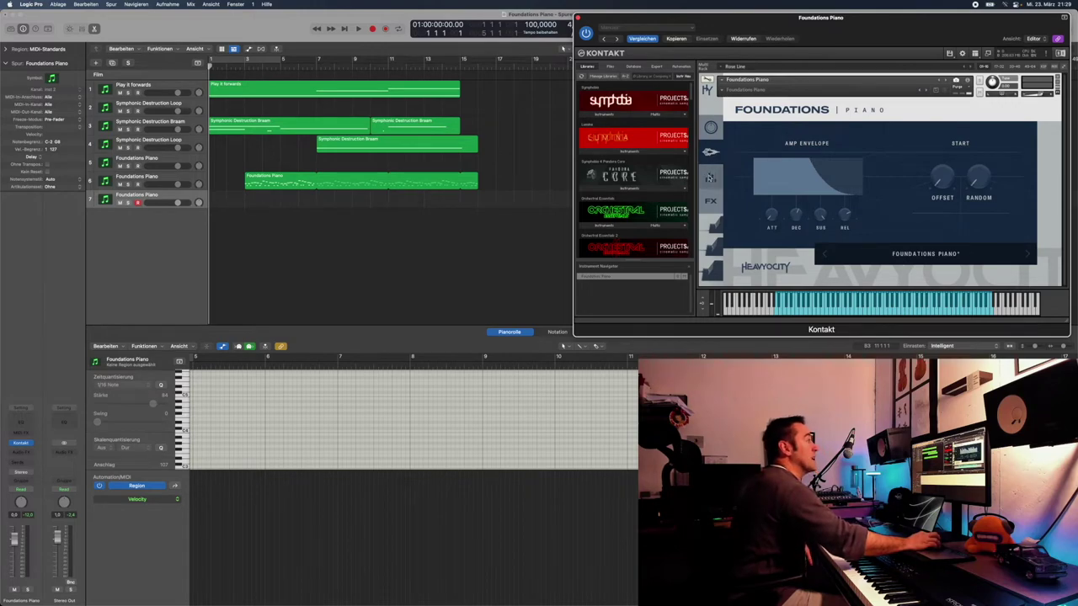
# - Examine the arp and gate sequencer settings of the Piano and Texture layers
pyautogui.click(710, 178)
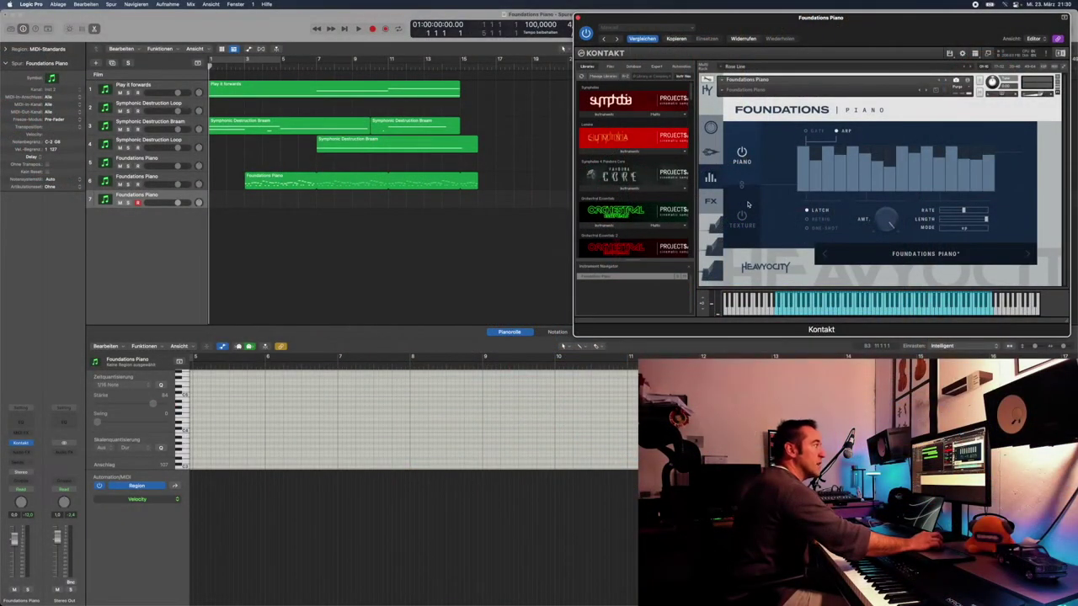
pyautogui.click(747, 205)
pyautogui.click(749, 176)
pyautogui.click(742, 222)
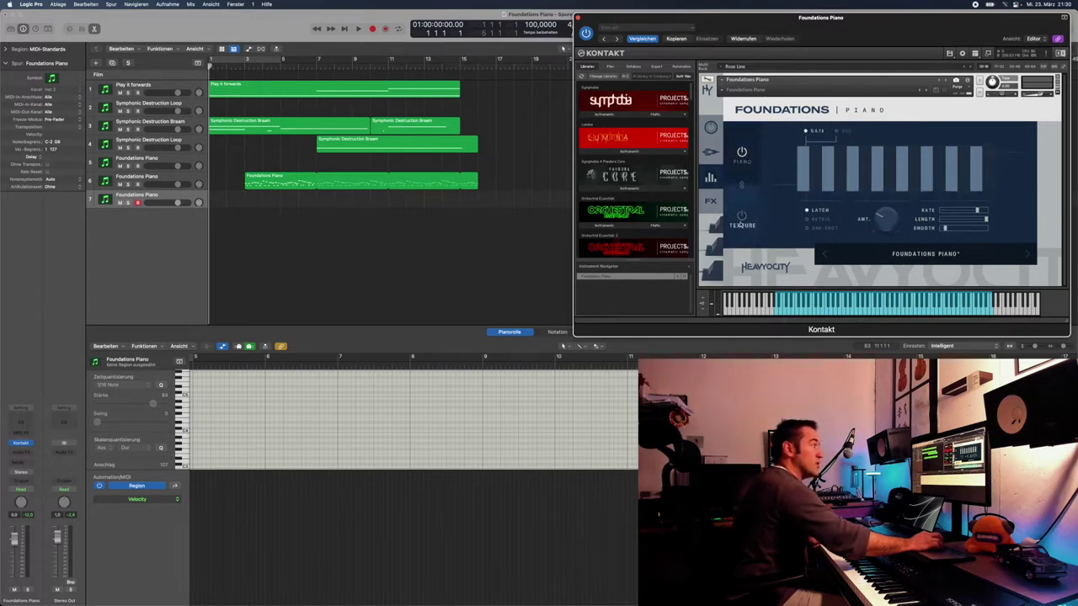
pyautogui.click(749, 166)
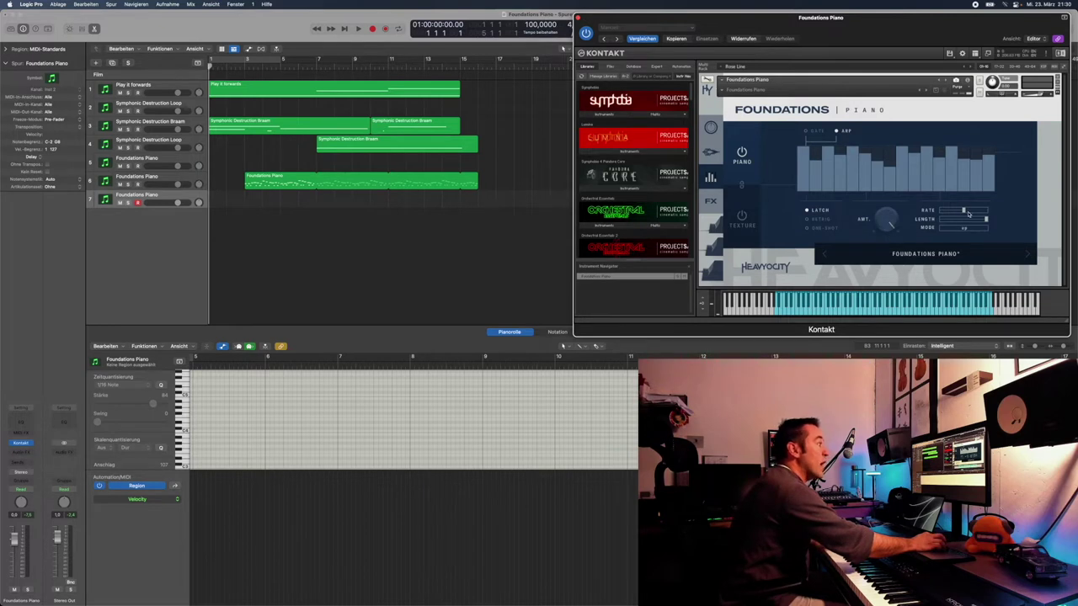
# - Try a slower rate for the Piano arpeggiator, raise it to a faster one, and keep the length at maximum
pyautogui.moveTo(964, 213); pyautogui.dragTo(946, 214)
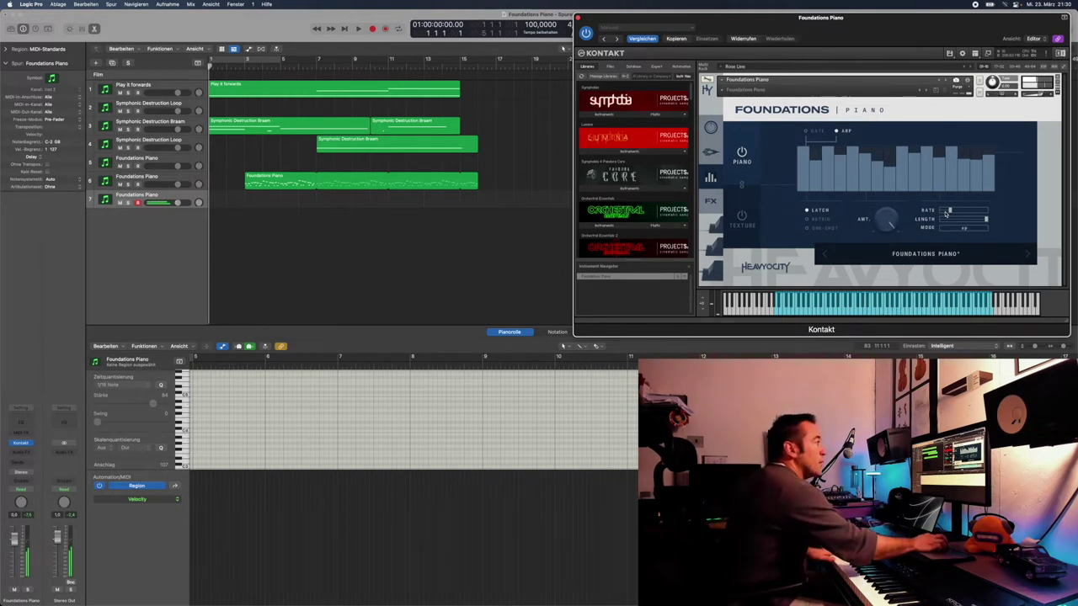
pyautogui.moveTo(951, 211); pyautogui.dragTo(988, 212)
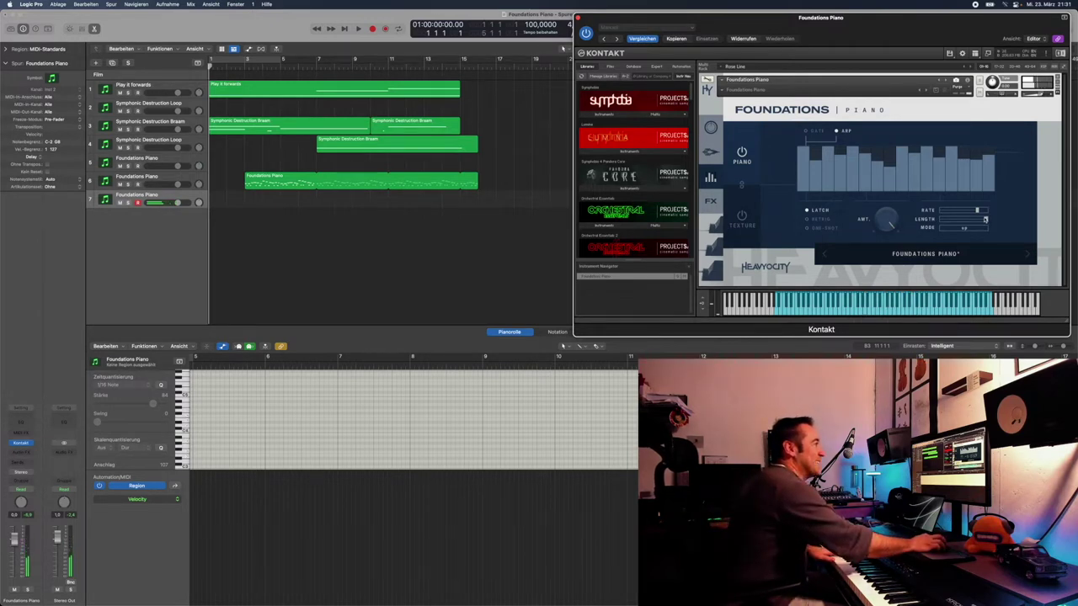
pyautogui.moveTo(985, 219); pyautogui.dragTo(1063, 222)
# - Try repeat x2 as the Piano arpeggiator mode, set it to random, and switch on the Texture layer's gate
pyautogui.click(966, 229)
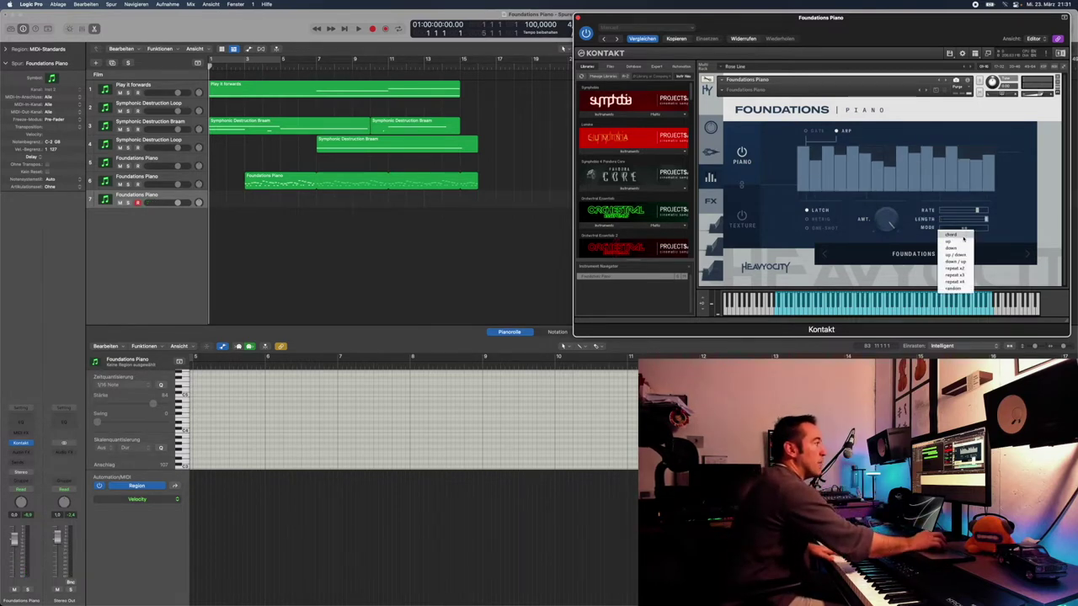
pyautogui.click(958, 272)
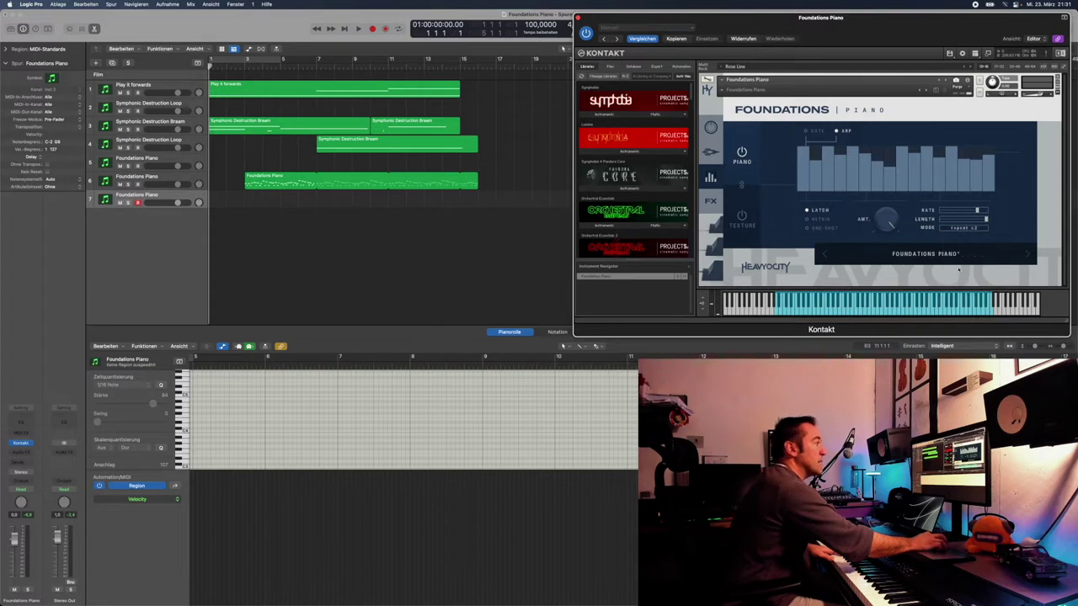
pyautogui.click(964, 230)
pyautogui.click(960, 288)
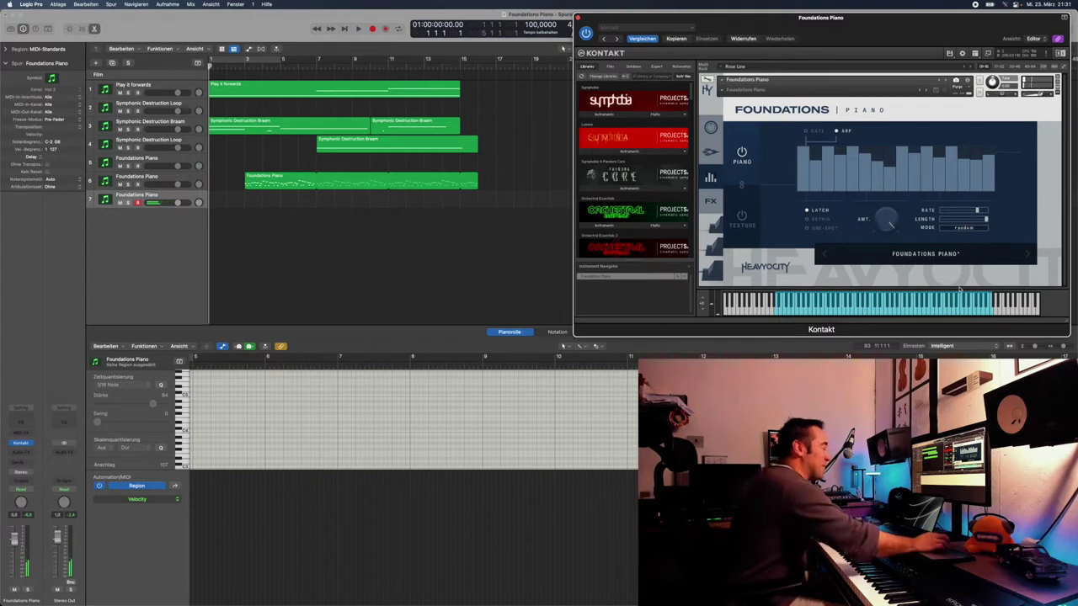
pyautogui.click(742, 218)
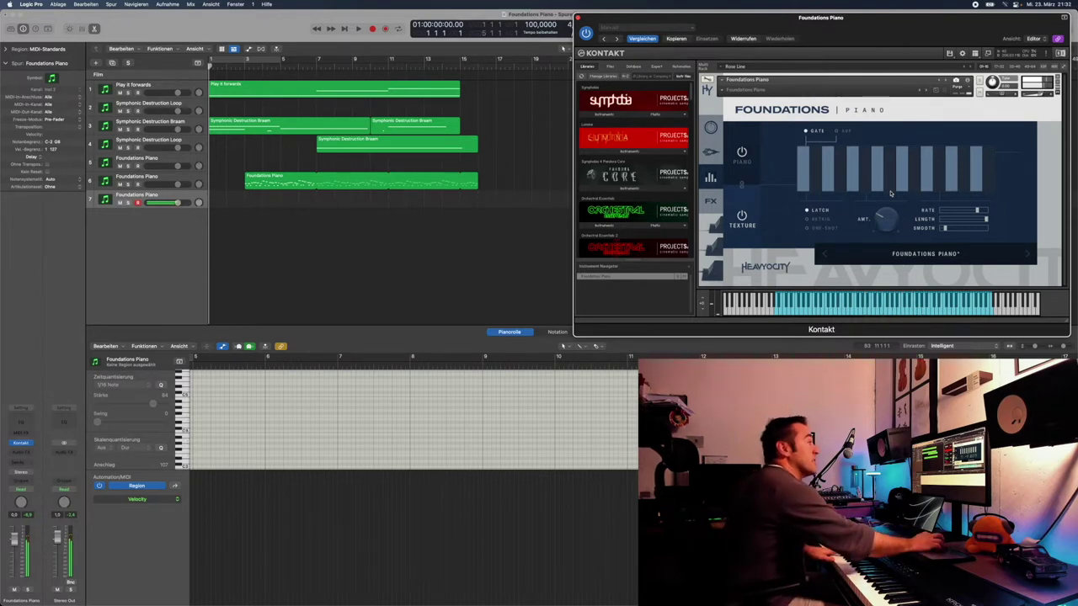
# - Try the Punch effect at a raised amount and switch it back off
pyautogui.click(709, 201)
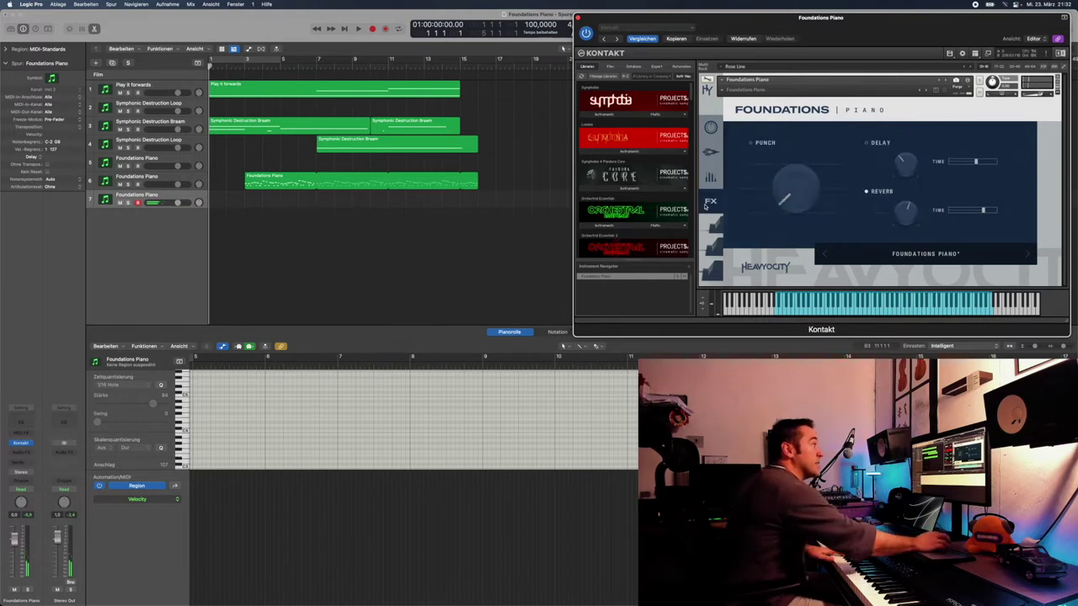
pyautogui.click(752, 143)
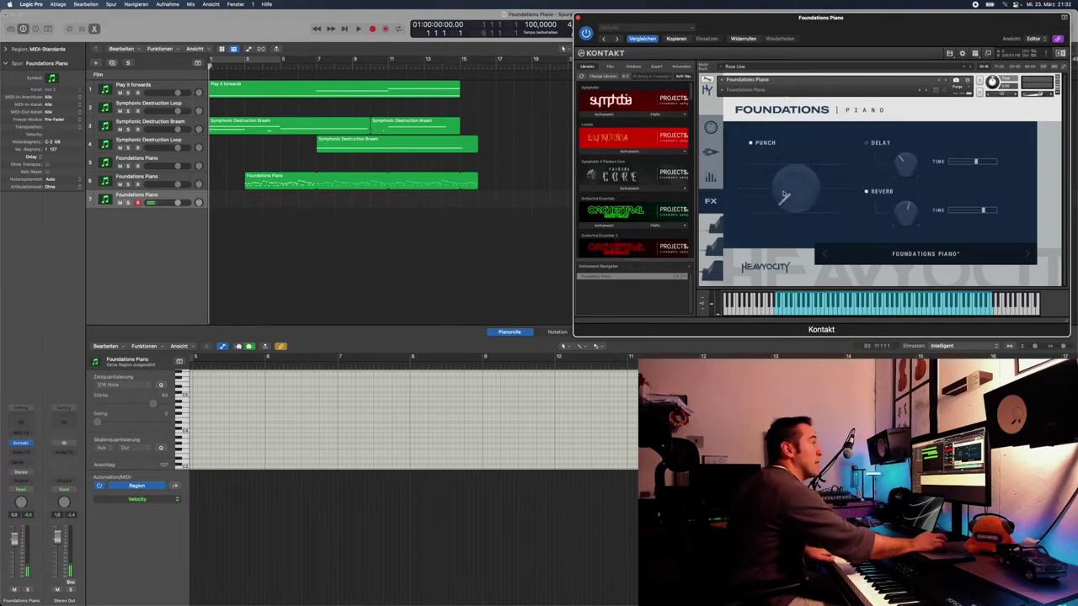
pyautogui.moveTo(790, 200); pyautogui.dragTo(790, 103)
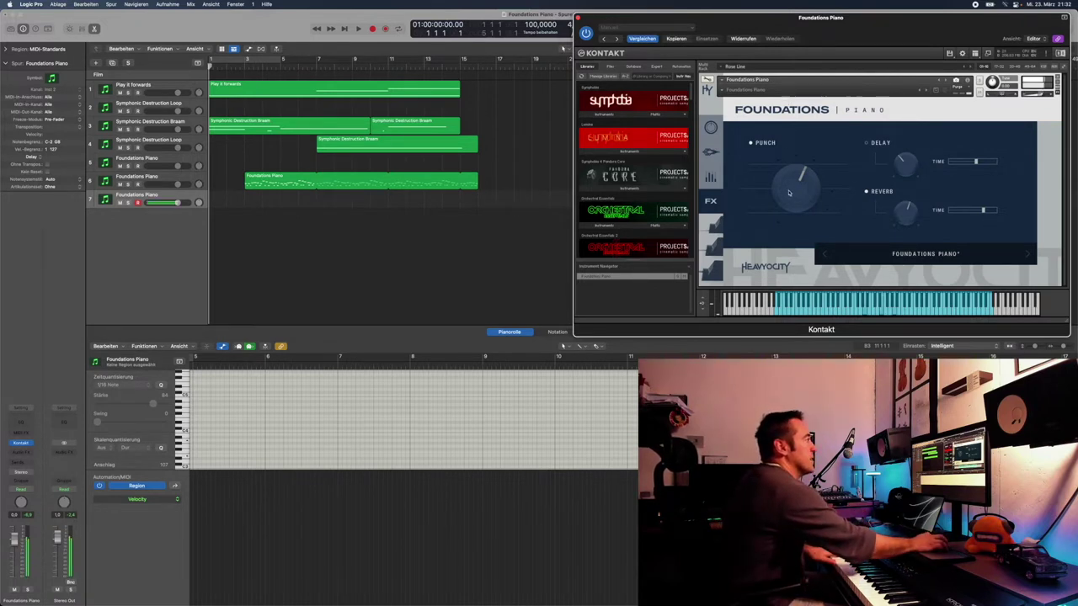
pyautogui.moveTo(787, 189); pyautogui.dragTo(753, 145)
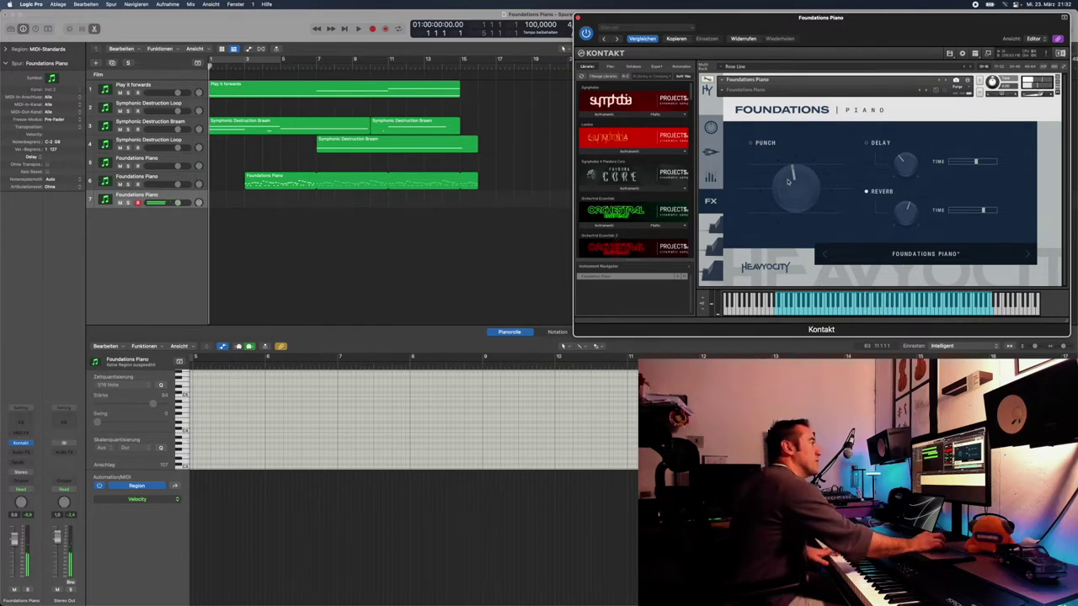
# - Enable the Delay effect, raise its amount, and try different delay times including 3/16
pyautogui.click(866, 143)
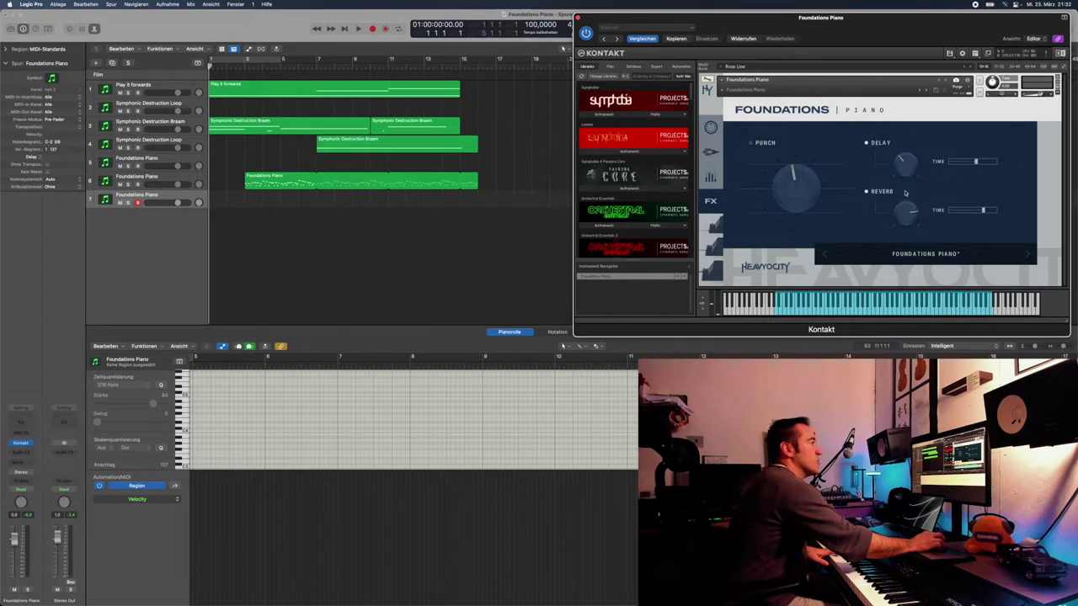
pyautogui.moveTo(900, 165); pyautogui.dragTo(946, 159)
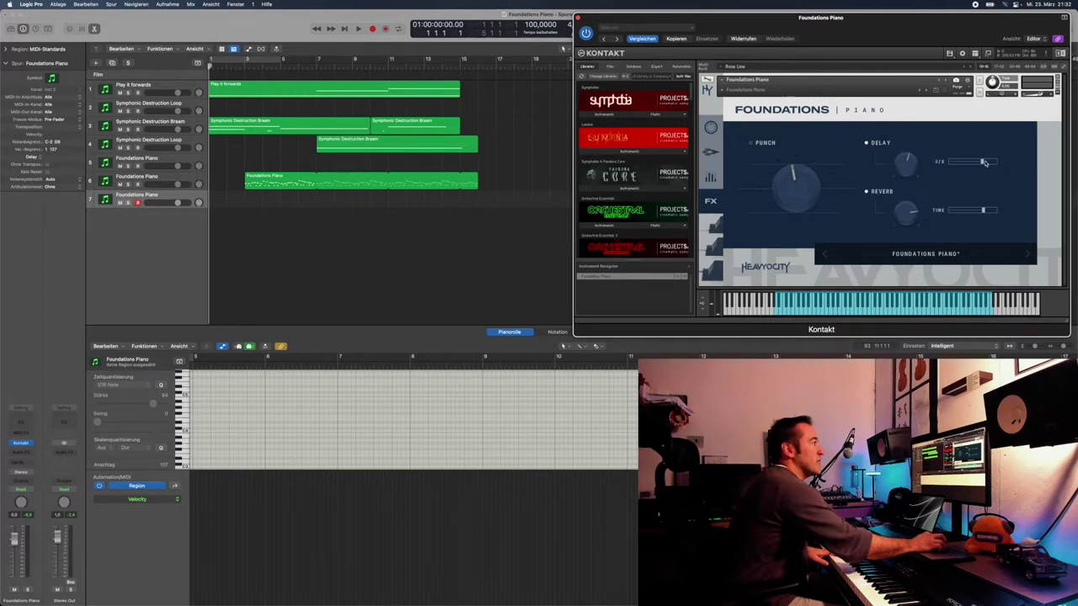
pyautogui.moveTo(989, 161); pyautogui.dragTo(997, 162)
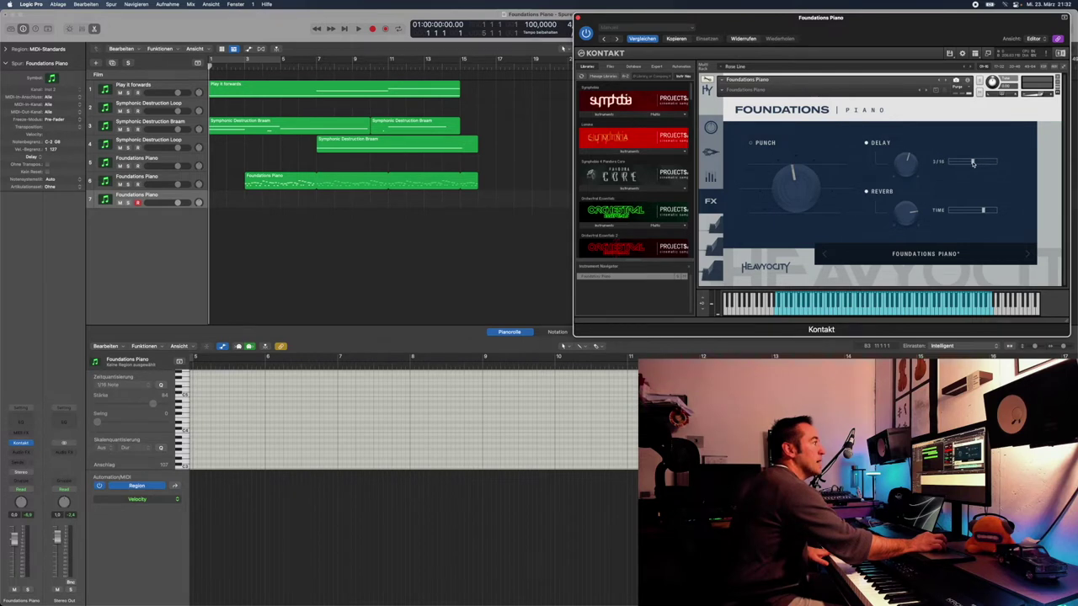
pyautogui.moveTo(965, 162); pyautogui.dragTo(961, 162)
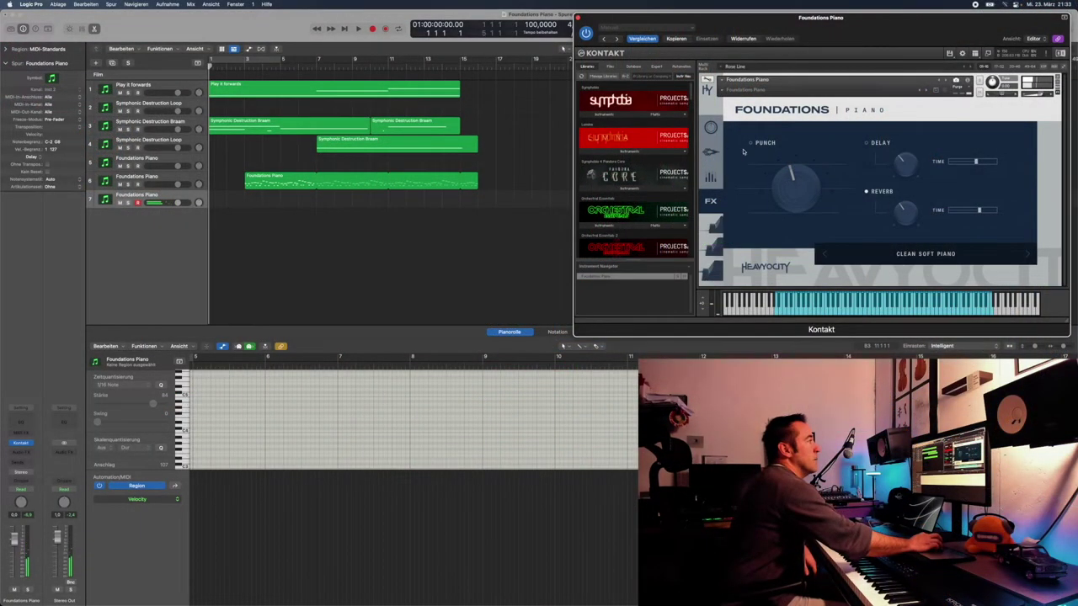
# - Raise the Texture layer's level in the Clean Soft Piano preset to blend it with the piano
pyautogui.click(709, 128)
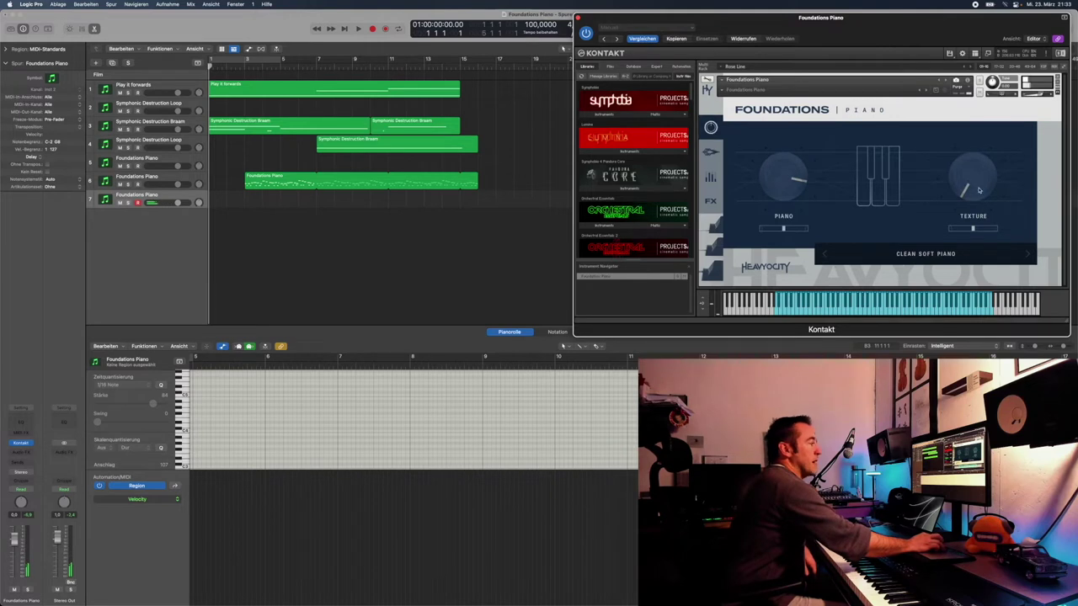
pyautogui.moveTo(970, 194); pyautogui.dragTo(959, 112)
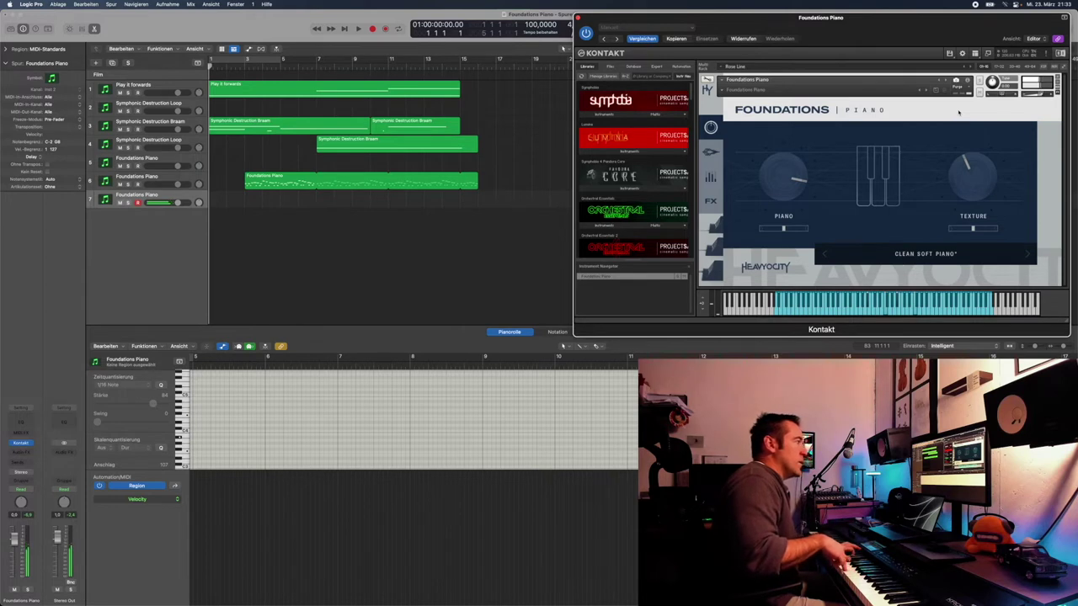
pyautogui.moveTo(975, 185); pyautogui.dragTo(967, 168)
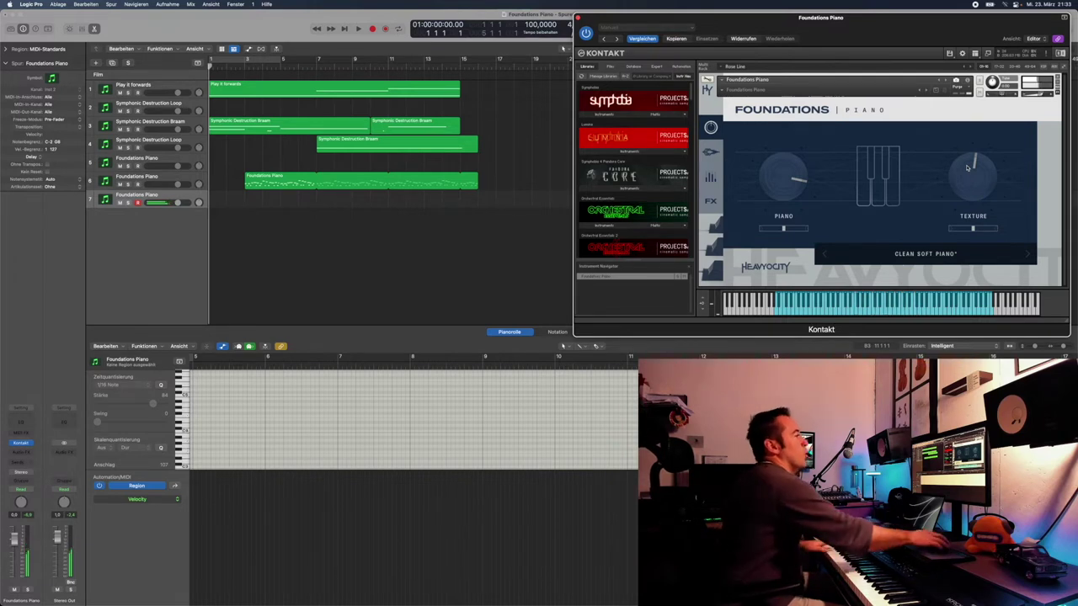
# - Load the Reflected Pianos preset and inspect its effects and its Texture sequencer in Arp and Gate mode
pyautogui.click(1028, 256)
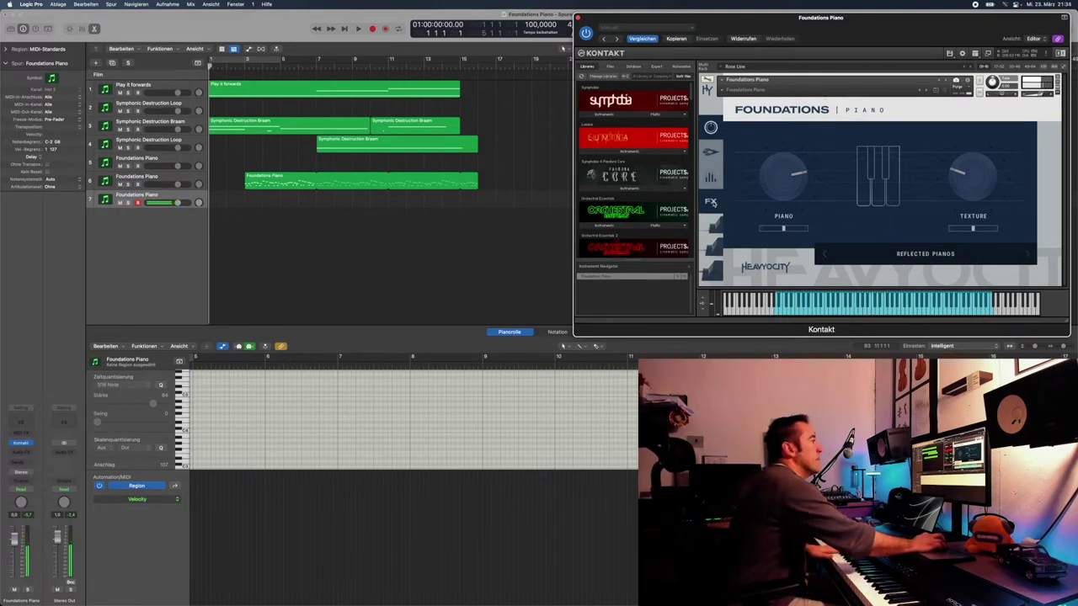
pyautogui.click(712, 195)
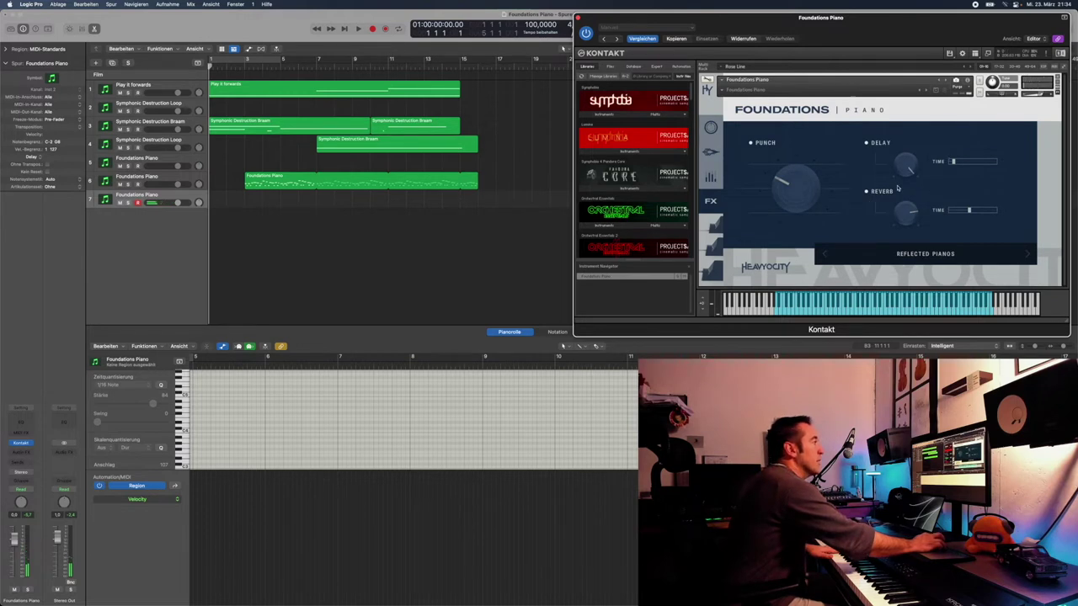
pyautogui.click(712, 178)
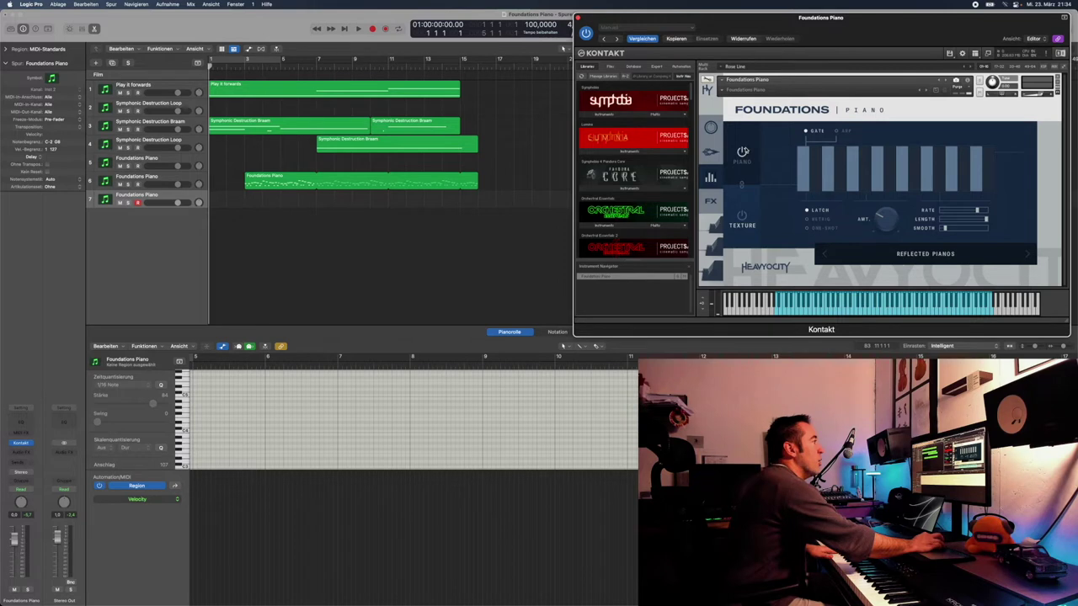
pyautogui.click(839, 132)
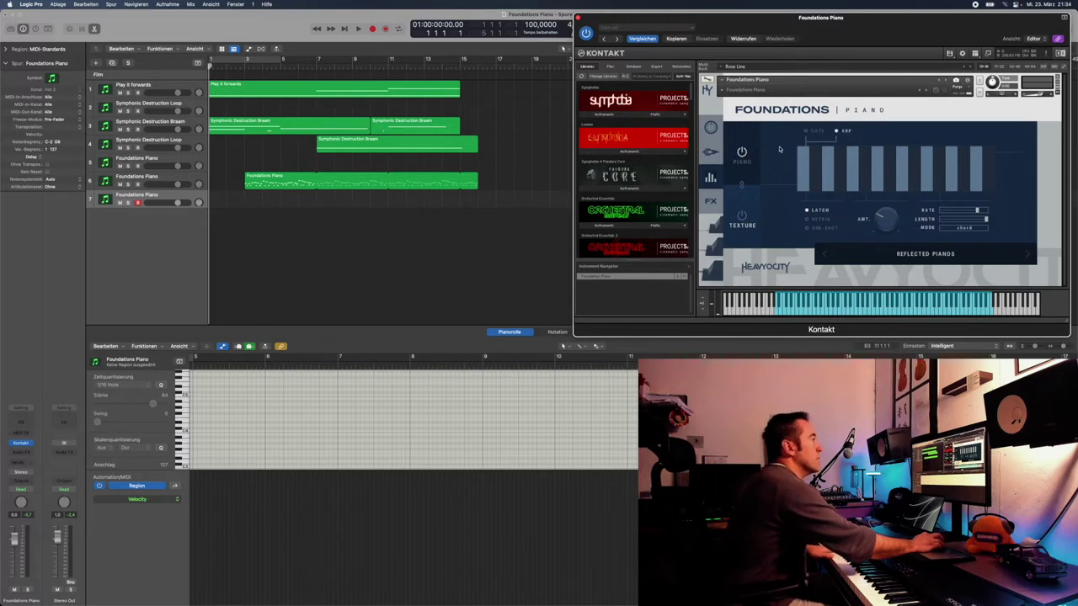
pyautogui.click(810, 132)
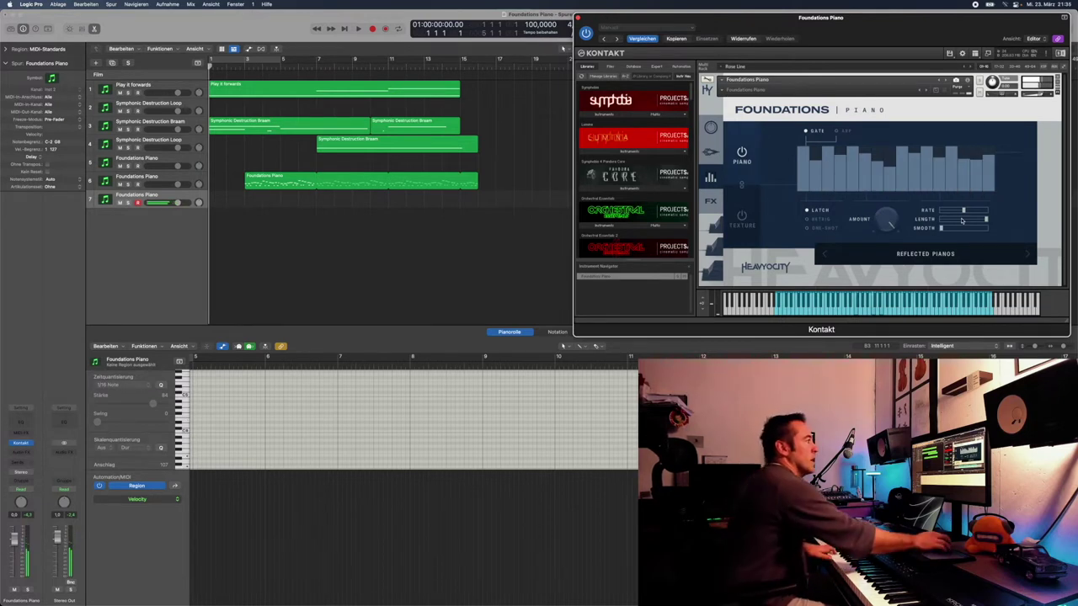
# - Try a slower rate for the Piano gate, raise it to a faster one, and slightly increase its smoothing
pyautogui.click(957, 211)
pyautogui.moveTo(956, 211); pyautogui.dragTo(951, 211)
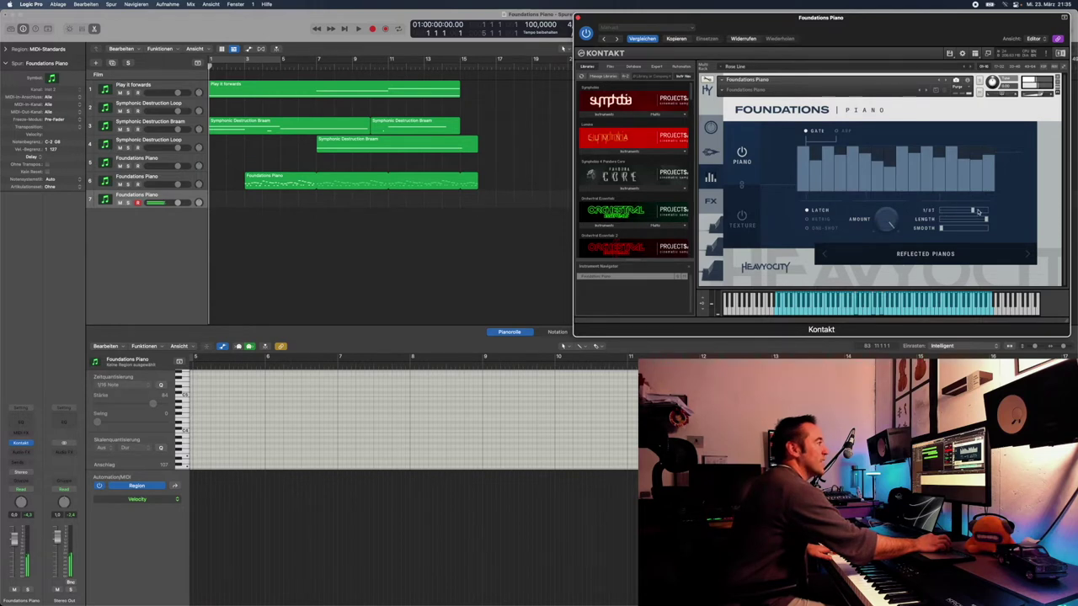
pyautogui.moveTo(975, 210); pyautogui.dragTo(986, 213)
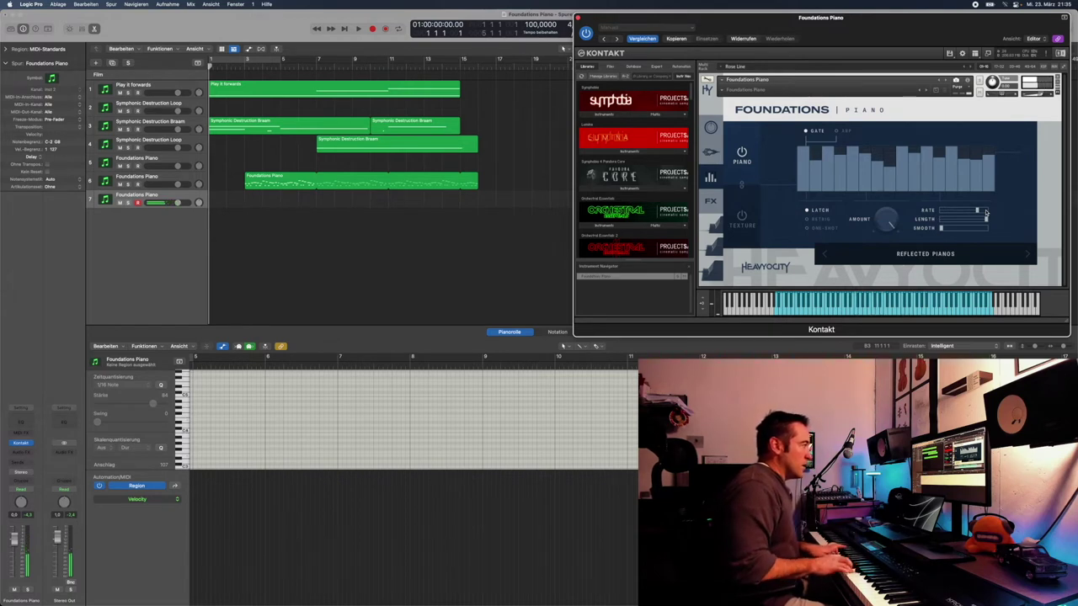
pyautogui.click(942, 230)
# - Lower the second, fourth, seventh and tenth steps of the Piano gate pattern
pyautogui.click(816, 180)
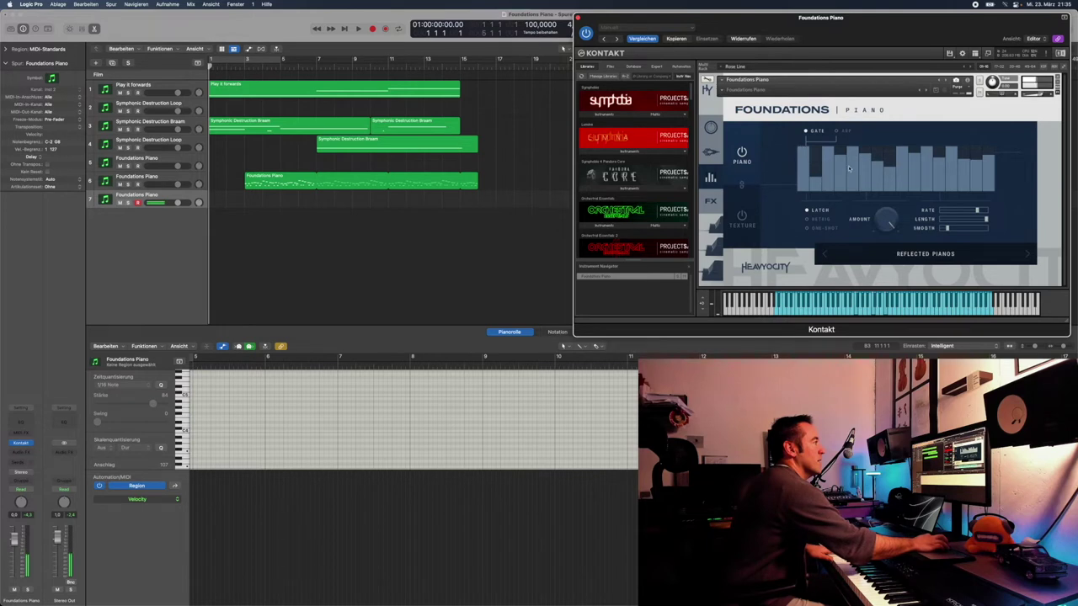
pyautogui.click(839, 179)
pyautogui.click(877, 179)
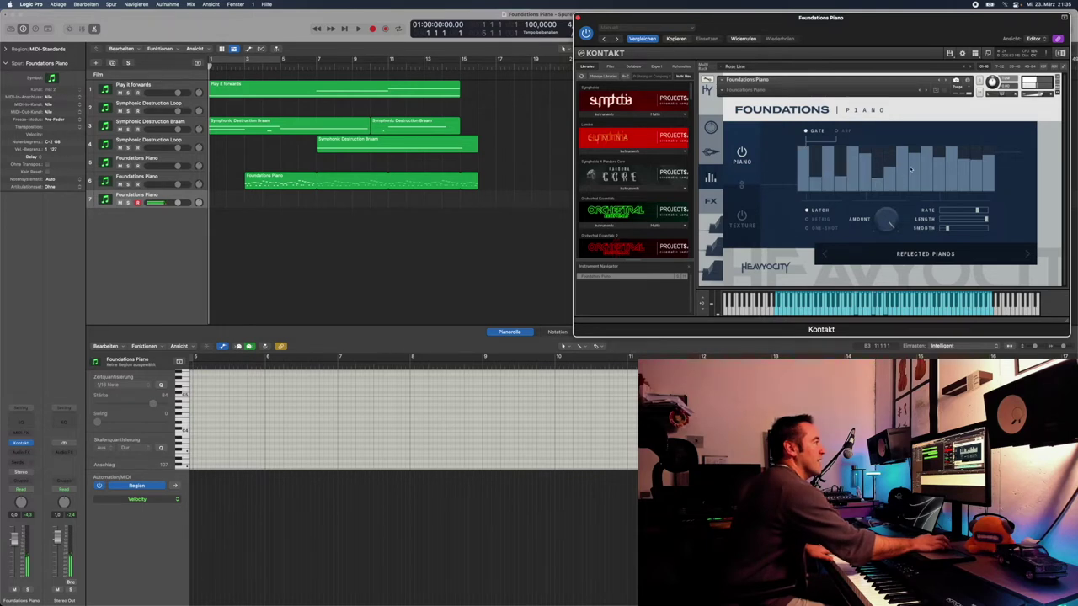
pyautogui.click(912, 178)
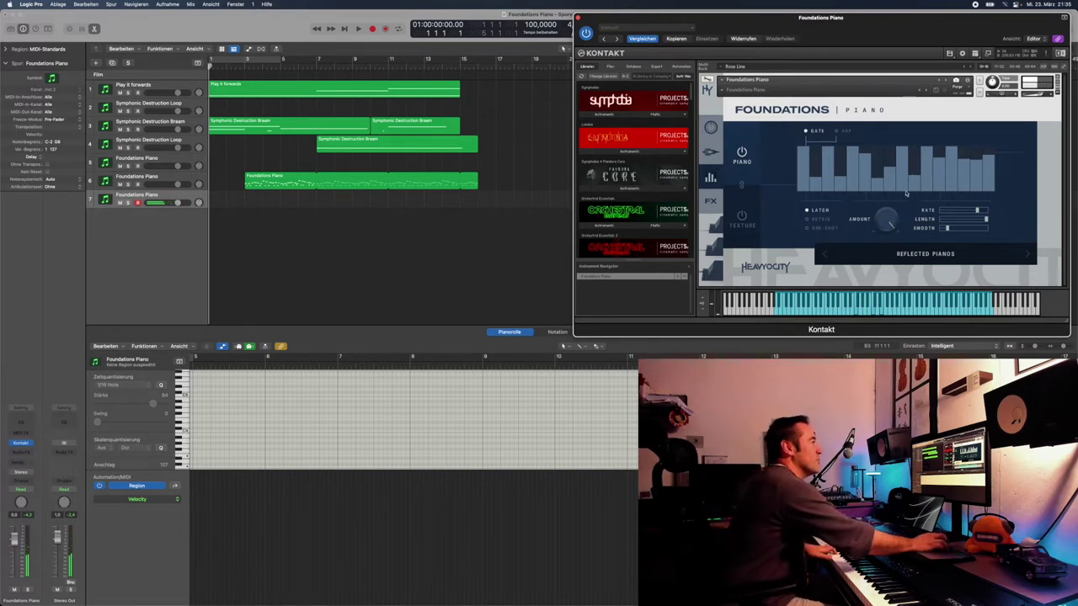
# - Audition the Reverse Piano Pulses, Texture Cycles [Hold] and Muted Raindrops [Arp] presets, and load Staccato Waves [Arp]
pyautogui.click(1029, 256)
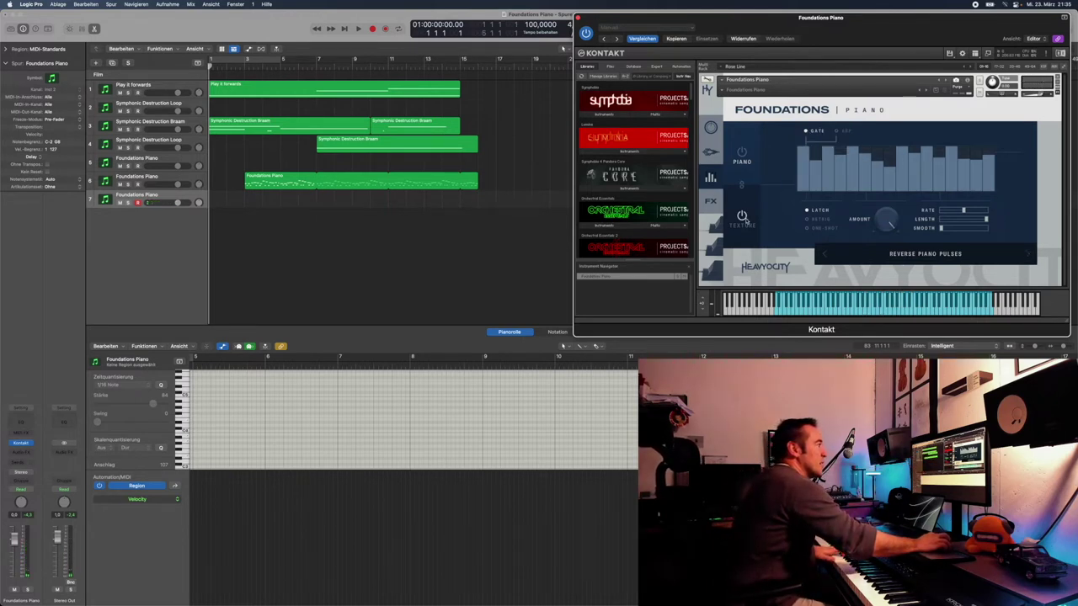
pyautogui.click(1028, 255)
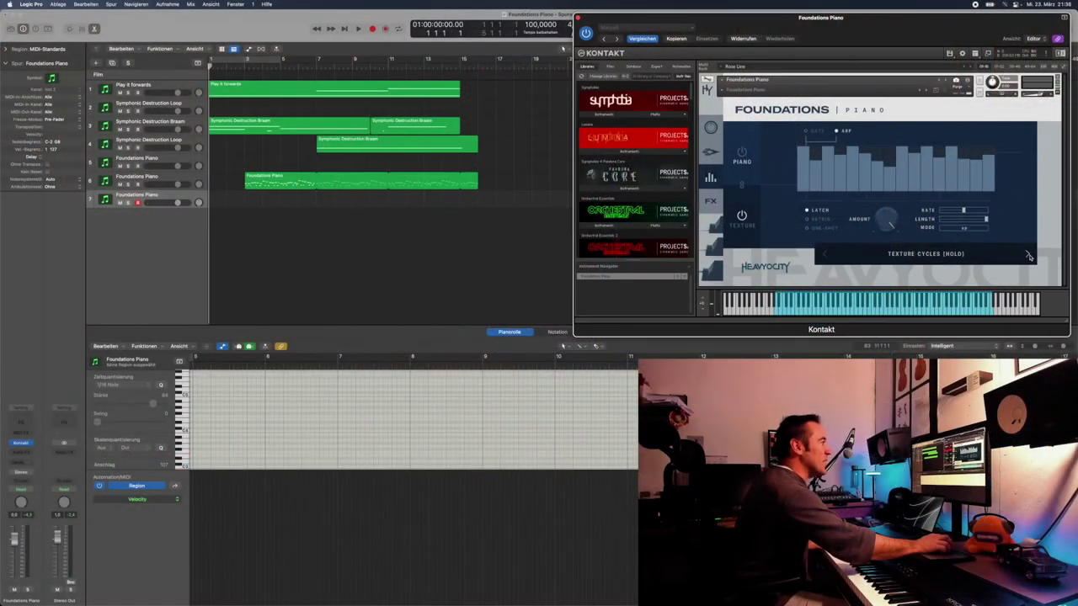
pyautogui.click(1027, 254)
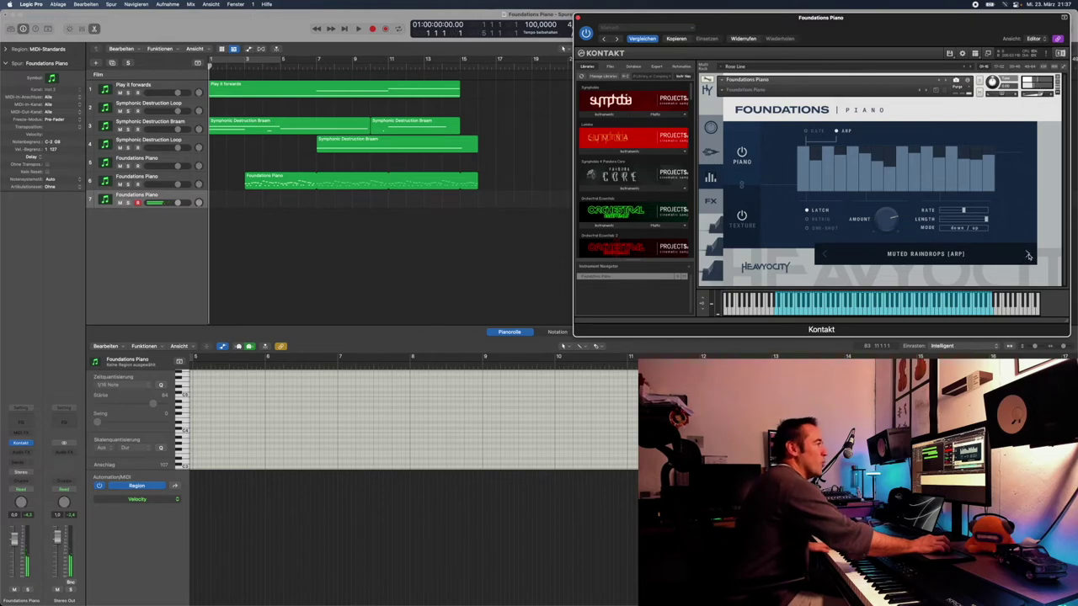
pyautogui.click(1028, 256)
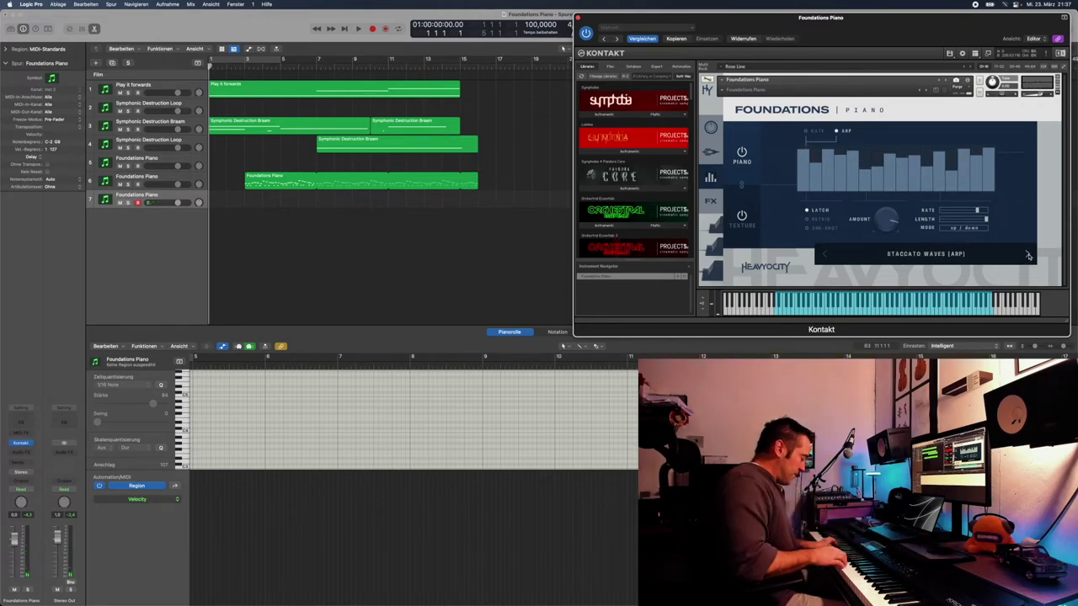